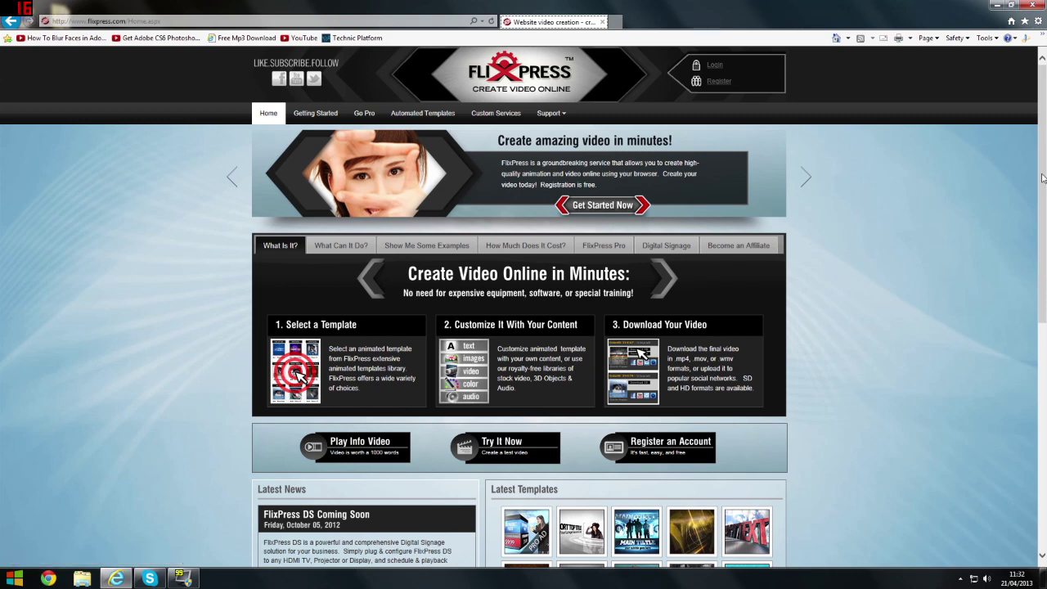
- Go to the FlixPress login page and sign in with the account's username and password
mouse_move(1044, 191)
mouse_down()
mouse_move(1044, 343)
mouse_move(1044, 172)
mouse_up()
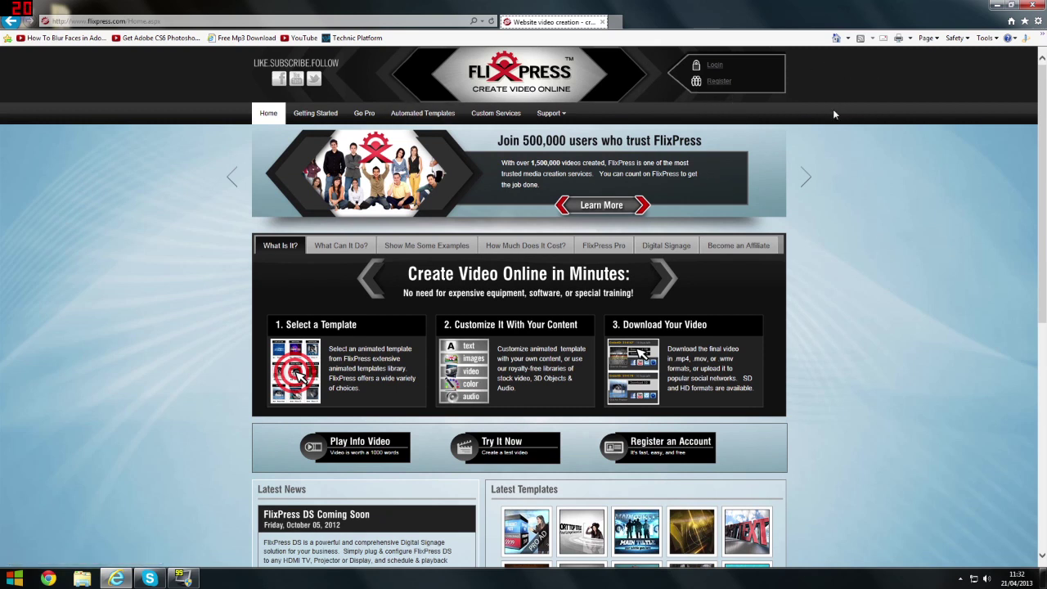
click(719, 85)
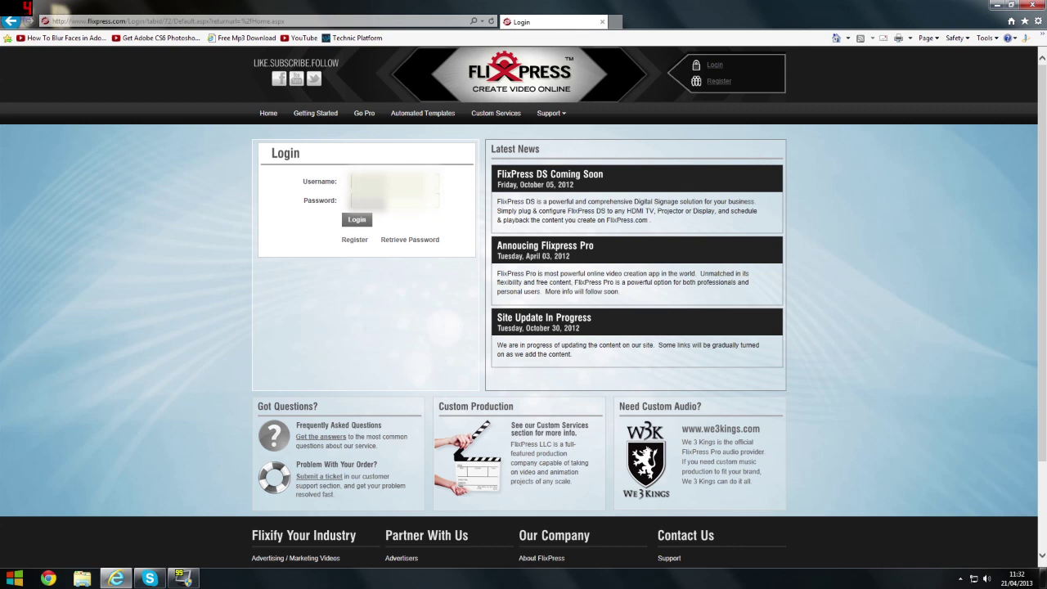
key(Return)
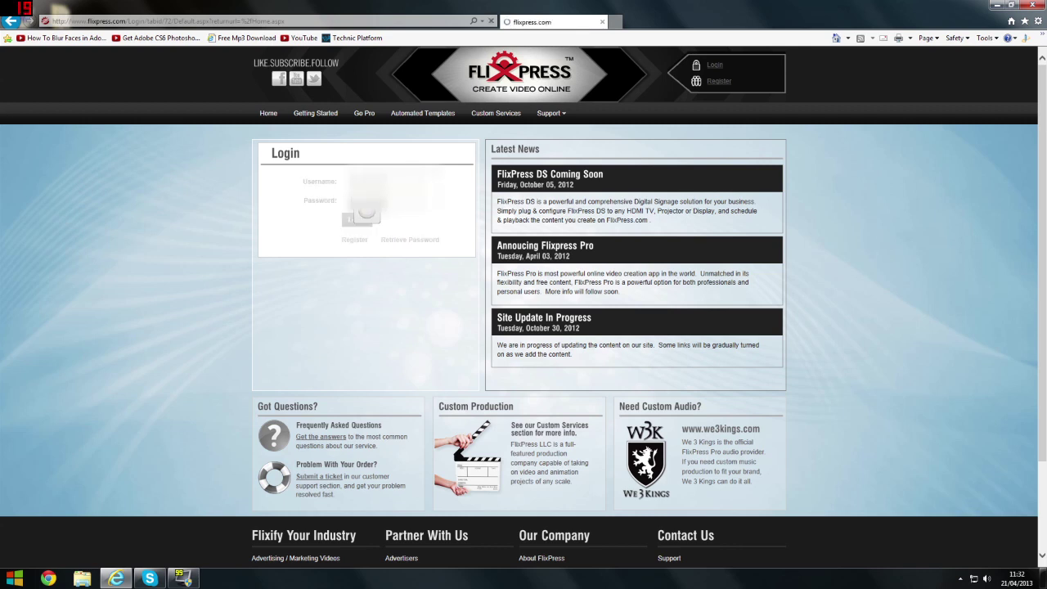
- Open the Cinema Intro T31 preview from the Automated Templates gallery
scroll(610, 423, down, 1)
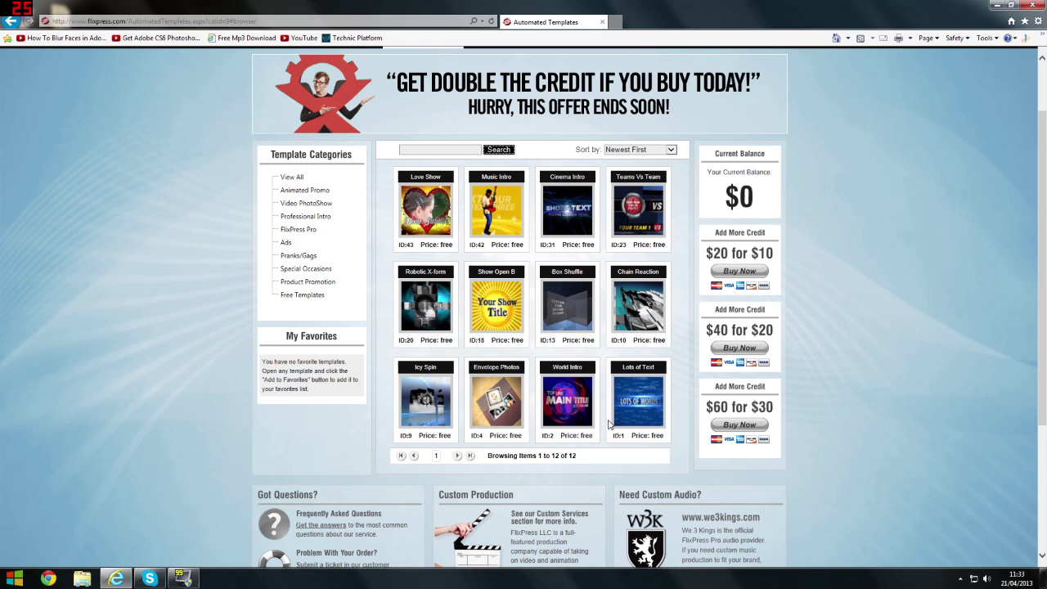
scroll(609, 423, up, 1)
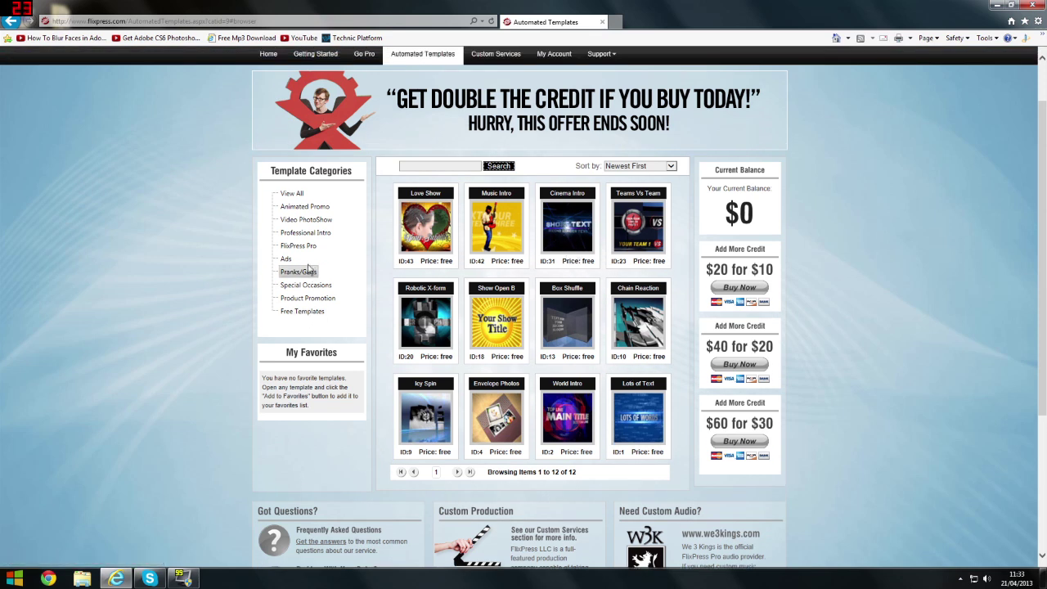
click(555, 234)
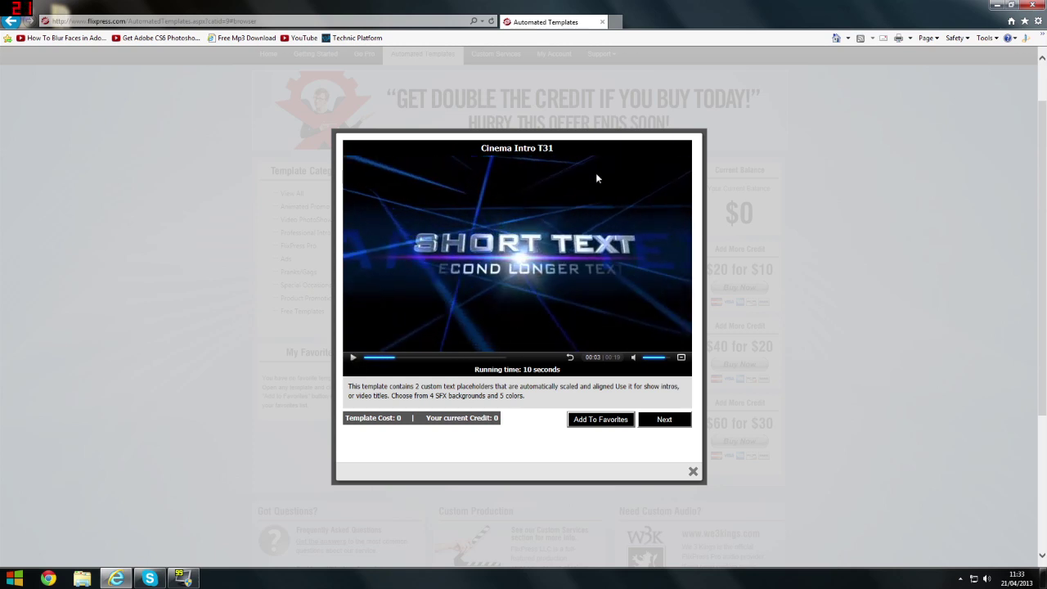
- Continue past the preview, agree to the terms of use, and start customizing
click(652, 425)
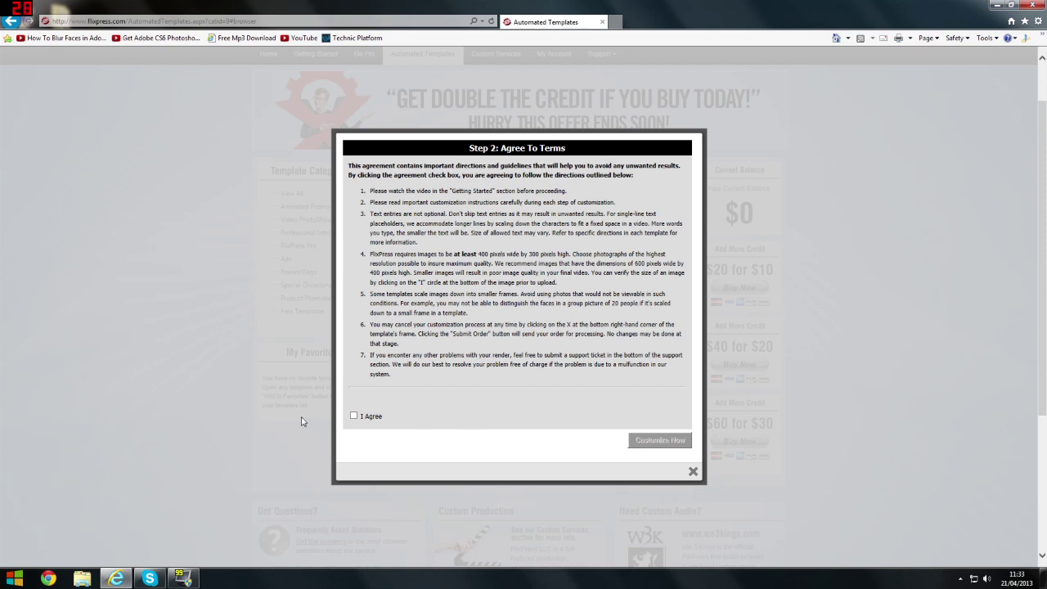
click(355, 417)
click(657, 441)
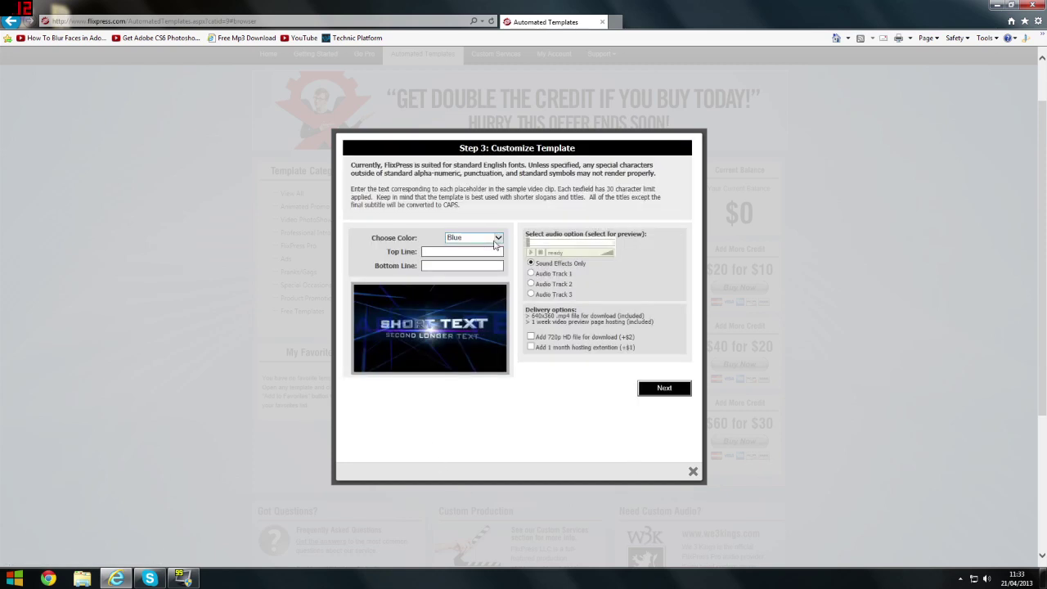
- Try Green and Yellow in Choose Color, then settle on Blue
click(495, 238)
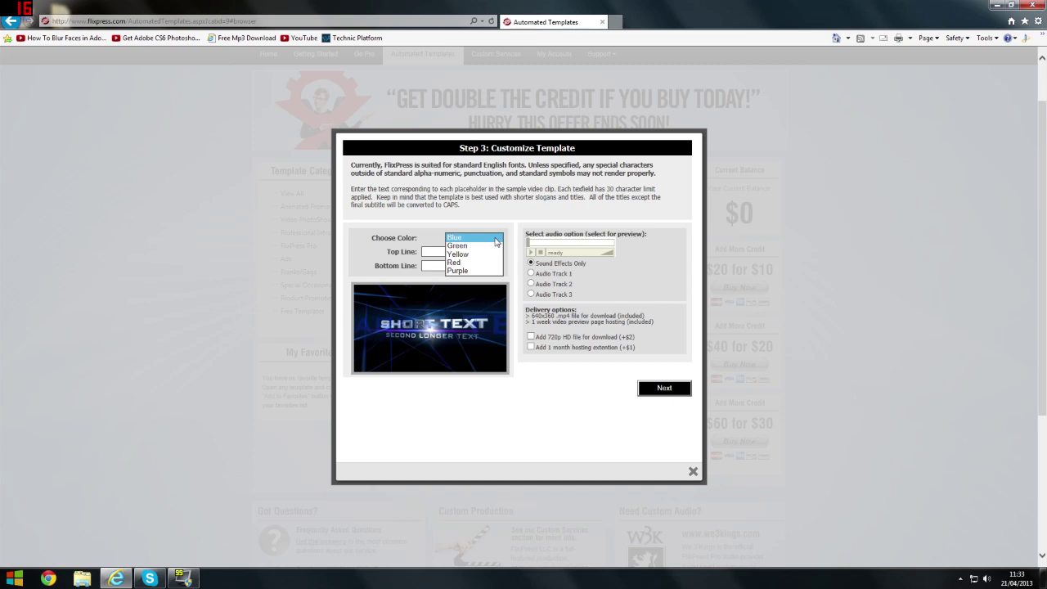
click(495, 238)
click(490, 238)
click(480, 245)
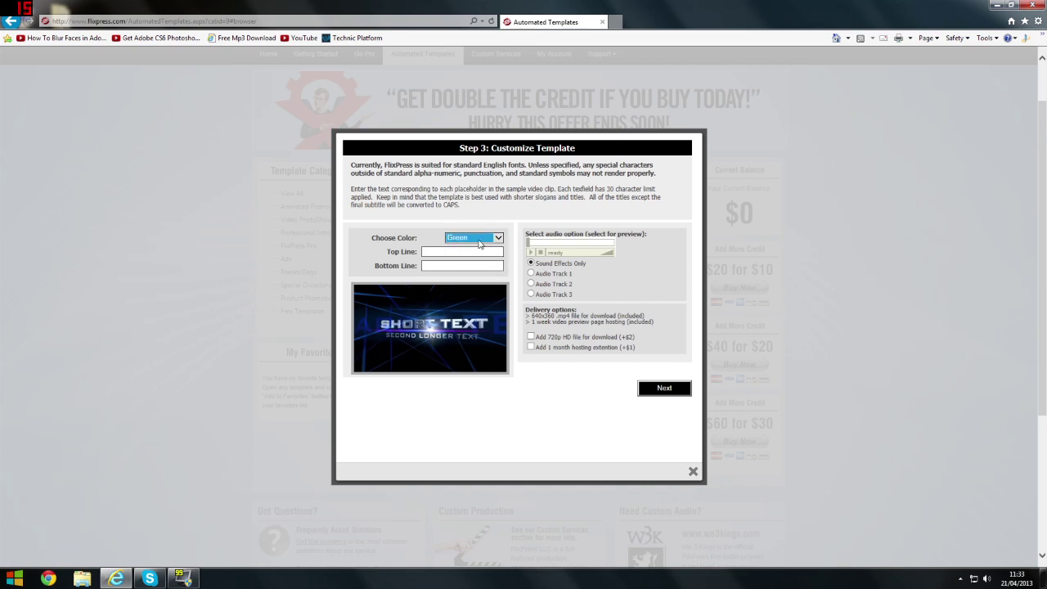
click(480, 243)
click(479, 246)
click(479, 239)
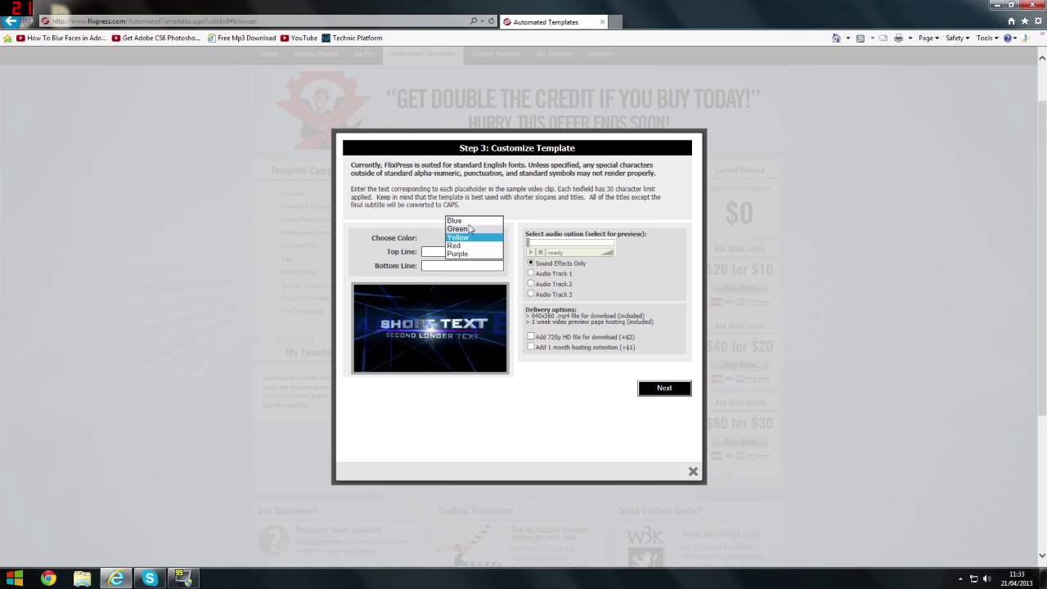
click(459, 221)
click(450, 246)
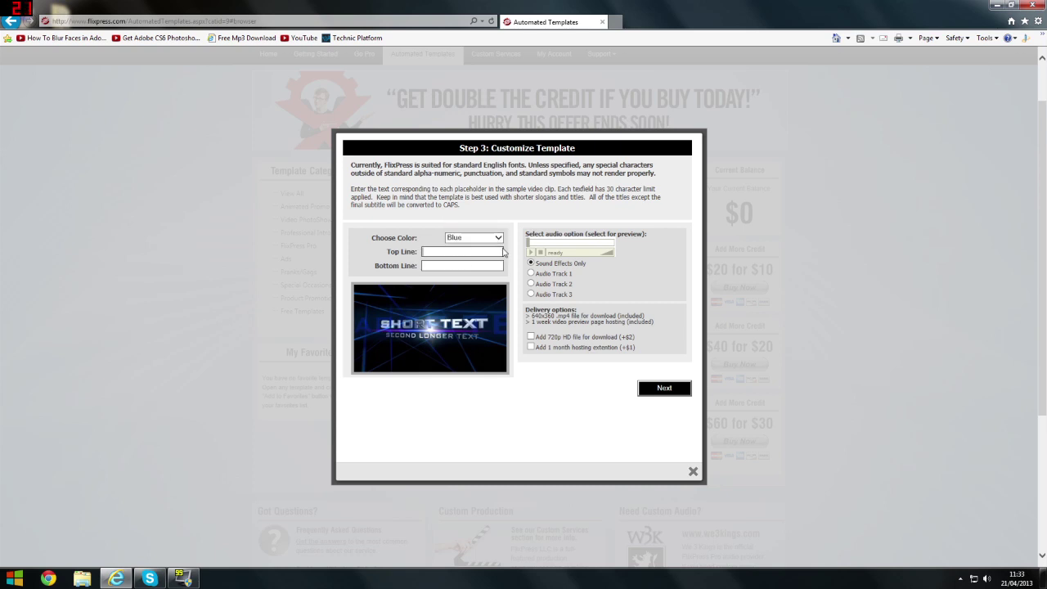
- Enter top line 'GameTech' and bottom line 'All for you', keep Sound Effects Only, then continue to review
text(GameTech)
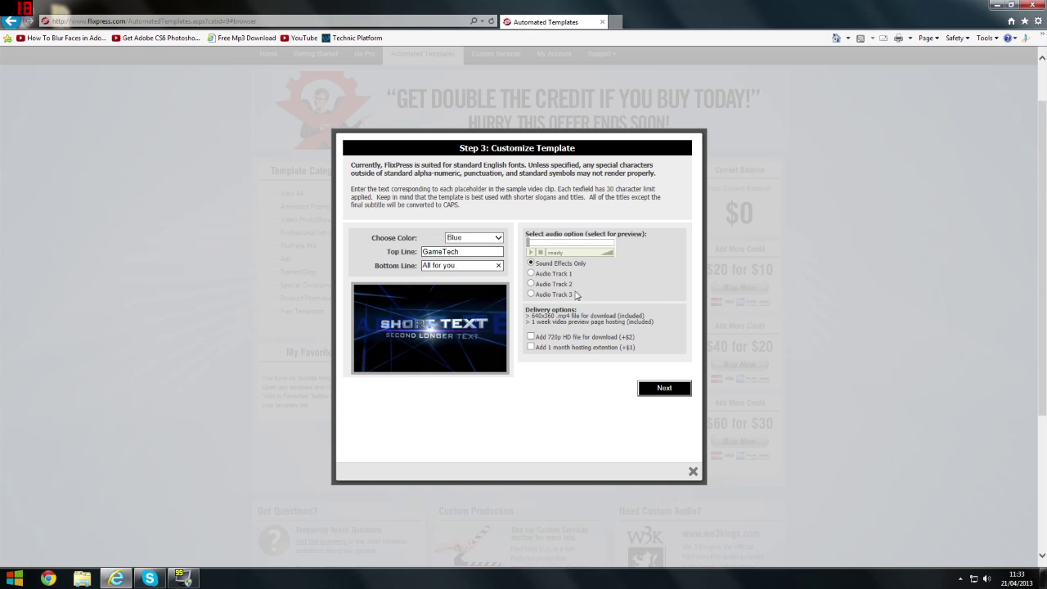
key(Tab)
click(532, 274)
click(531, 283)
click(531, 294)
click(531, 263)
click(663, 390)
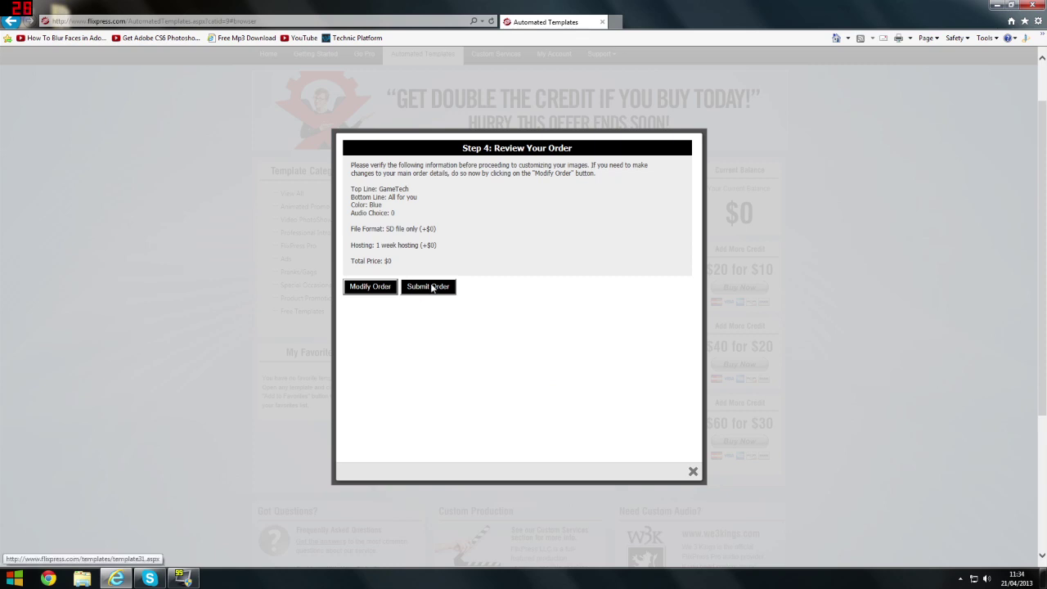
- Submit the customized Cinema Intro order
click(432, 287)
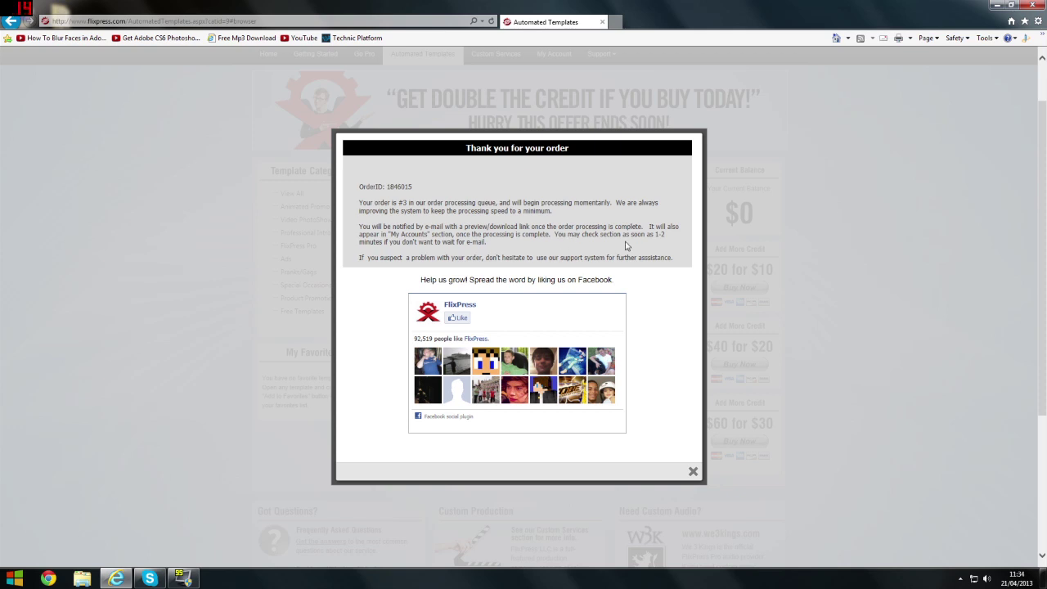
- Close the confirmation, then download the finished intro in SD from My Account and open the MP4
click(691, 471)
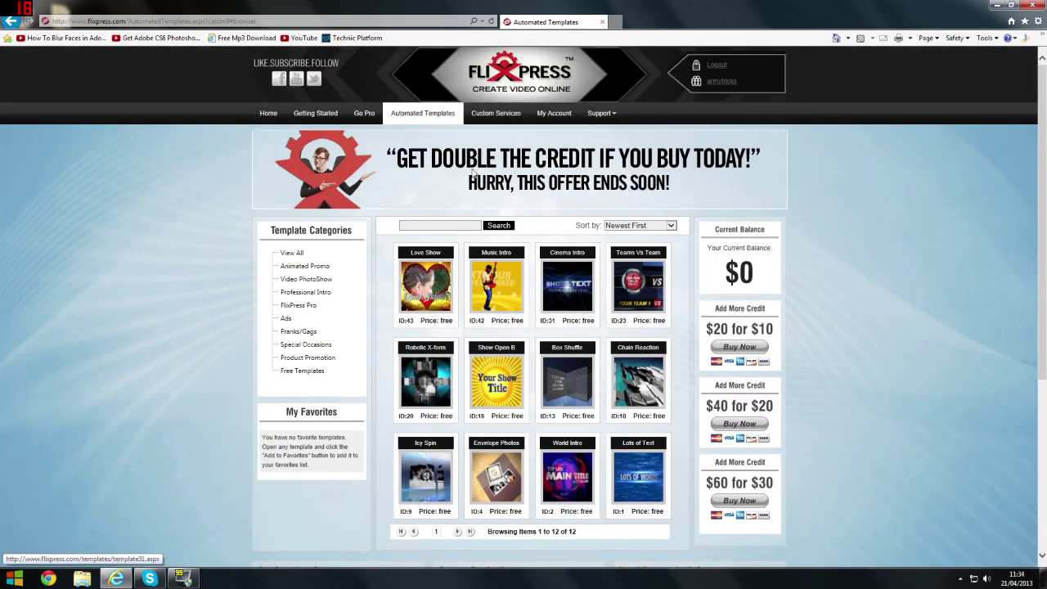
click(554, 113)
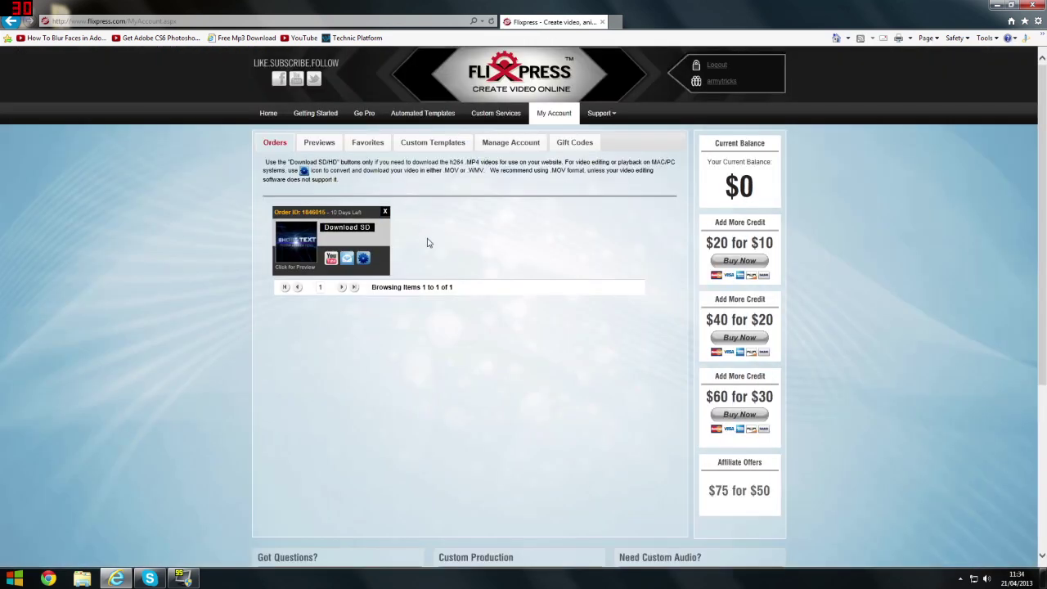
click(352, 232)
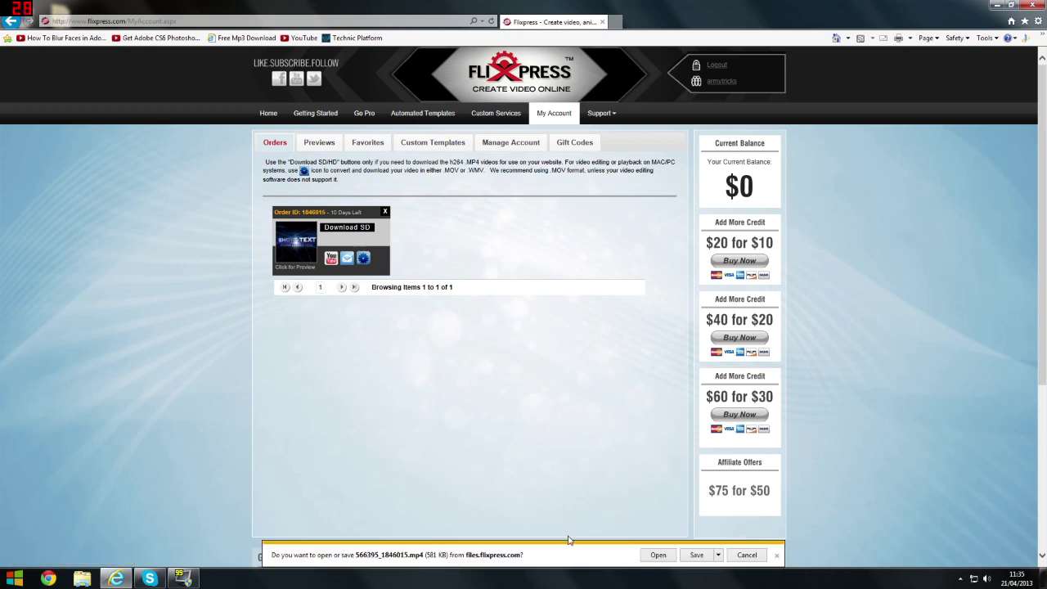
click(658, 555)
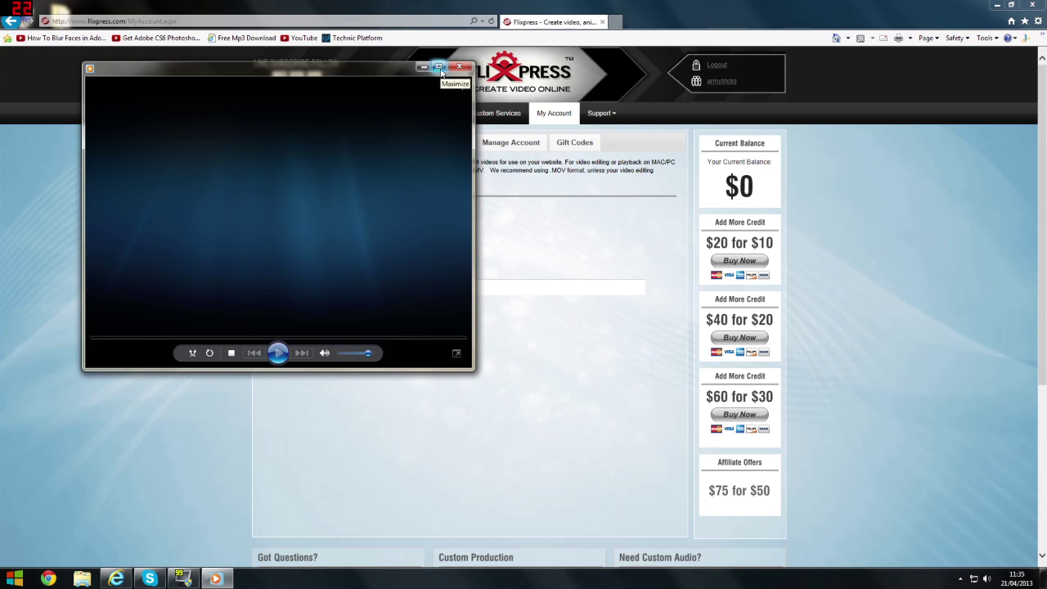
- Maximize Windows Media Player to watch the GameTech intro
click(439, 67)
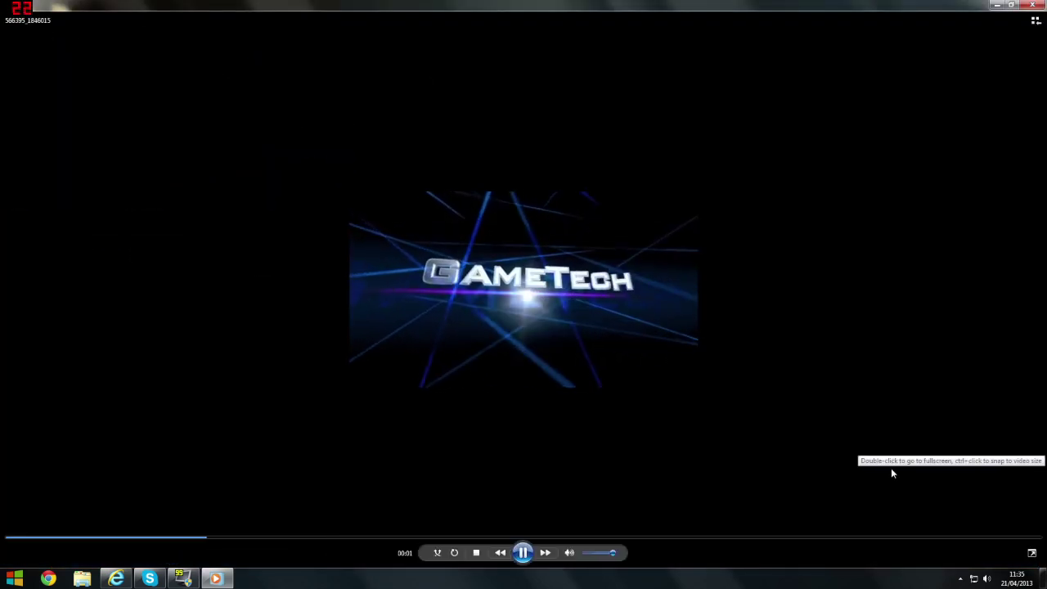